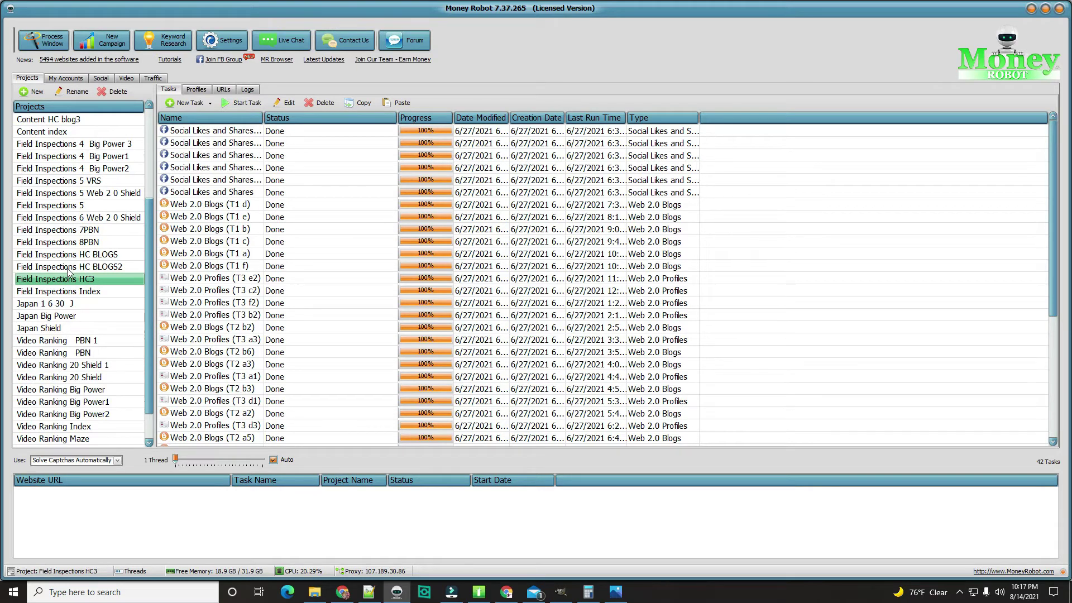
Copy all built URLs of the Field Inspections HC3 project to the clipboard.
click(224, 91)
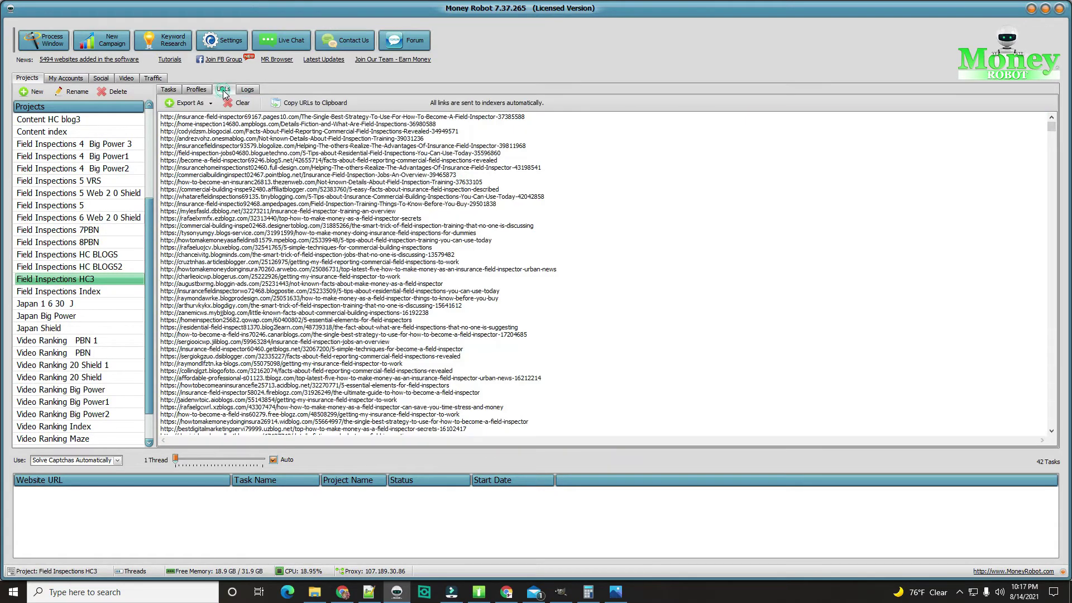
click(311, 103)
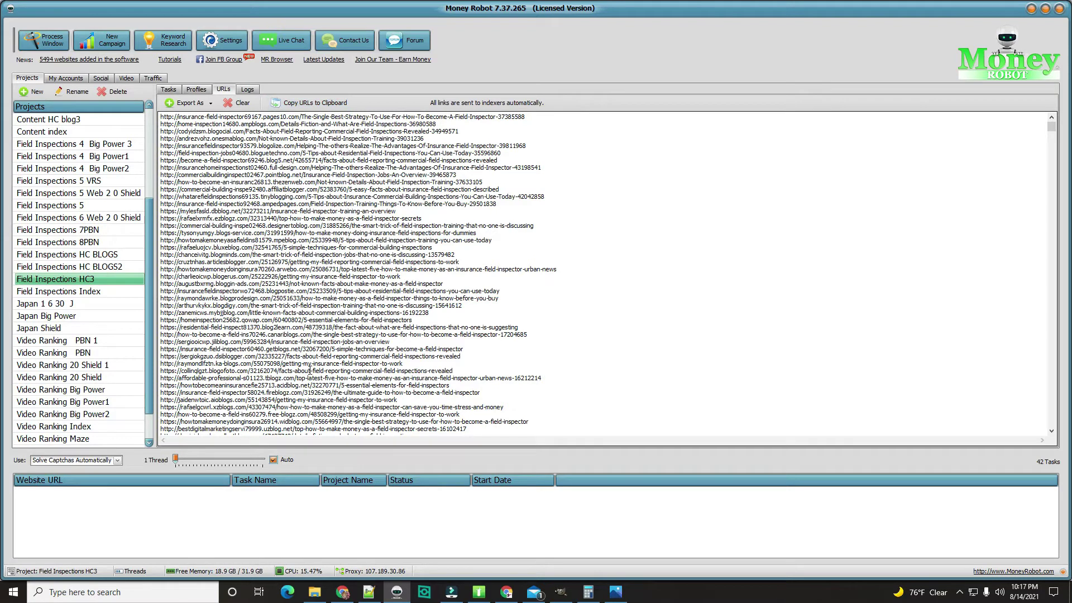
Select URL lines 1870–1891 in the Notepad++ file, then minimize the editor.
click(368, 590)
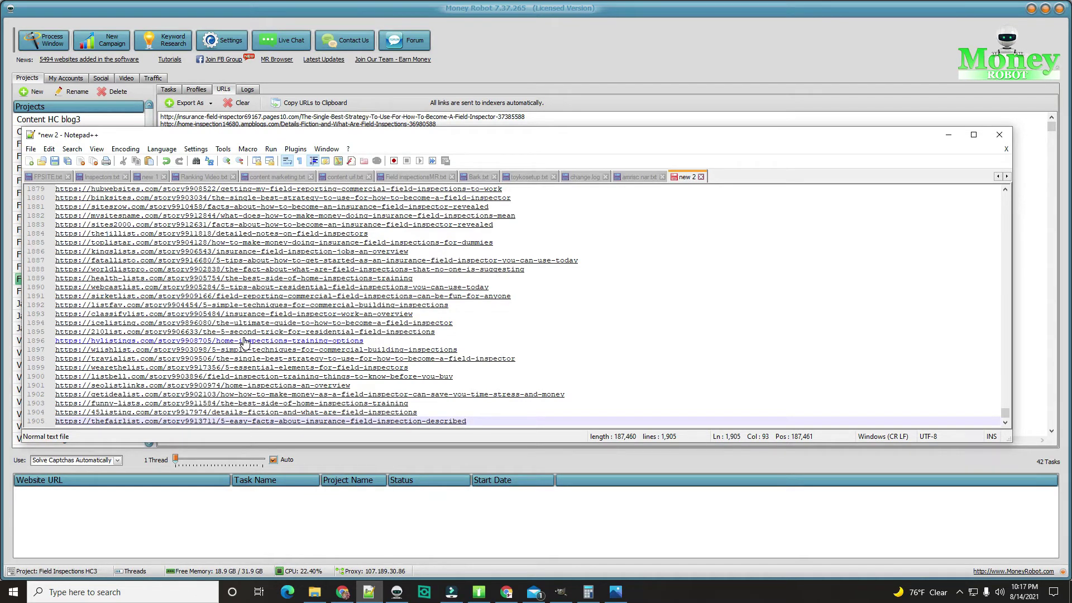
scroll(244, 342, up, 3)
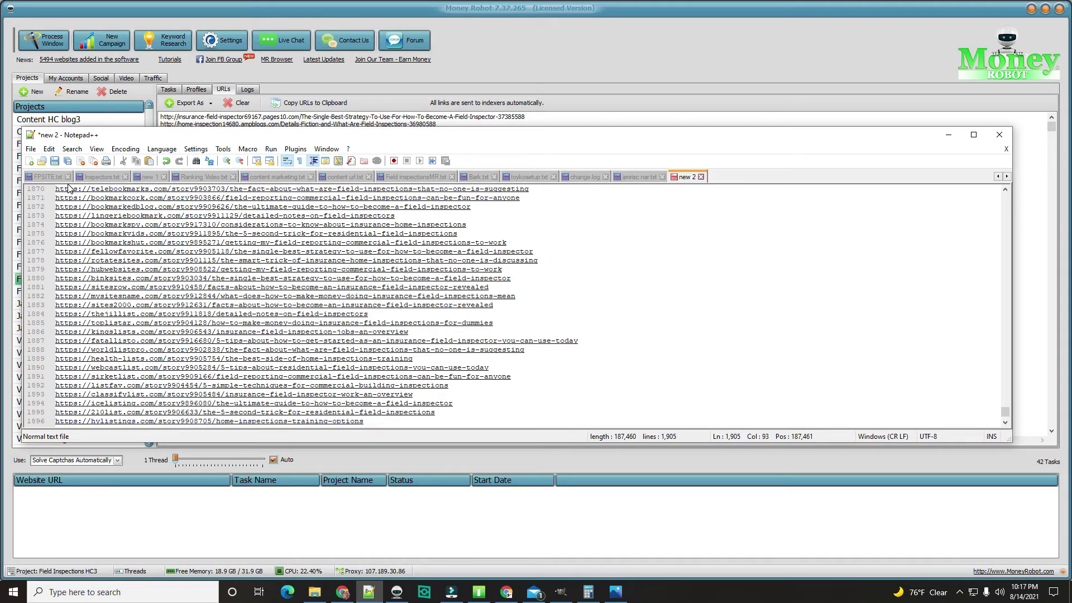
drag(55, 190, 200, 377)
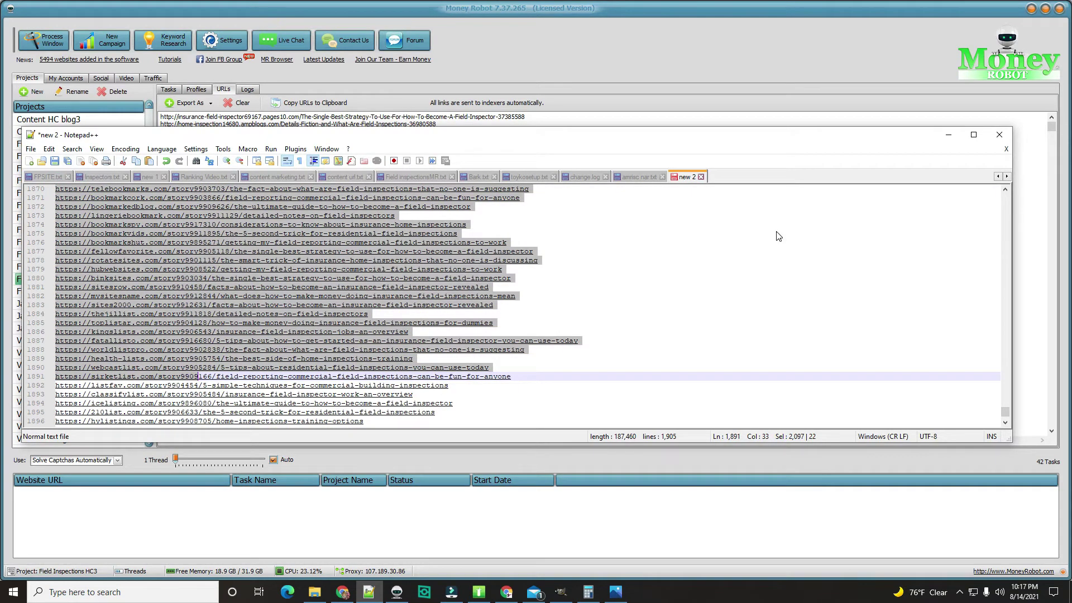
click(947, 134)
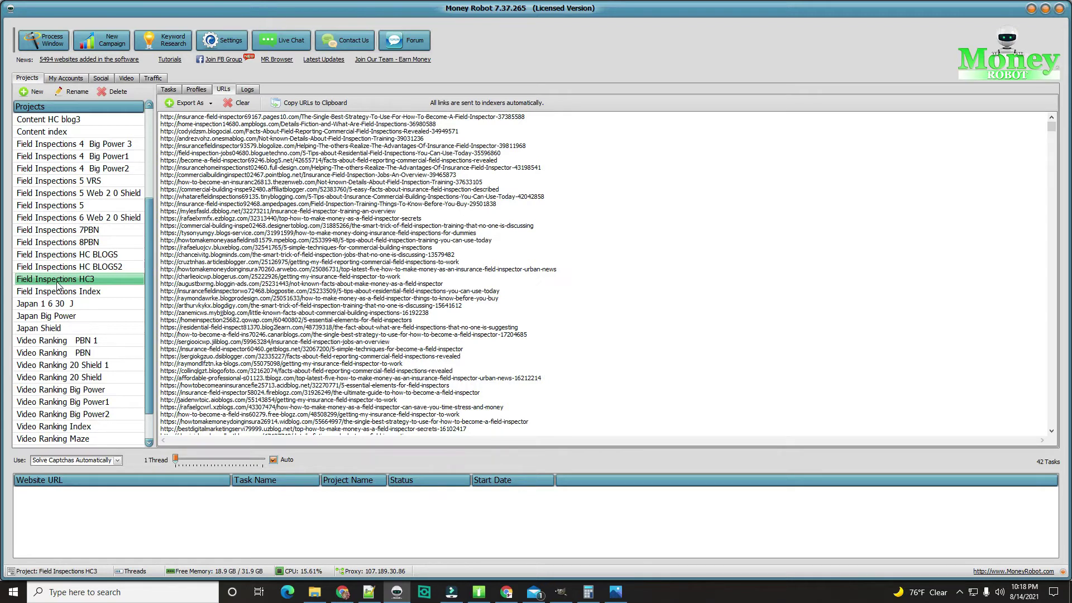
Show the Field Inspections Index project's URLs and recheck the 1,905-line Notepad++ URL file.
click(102, 291)
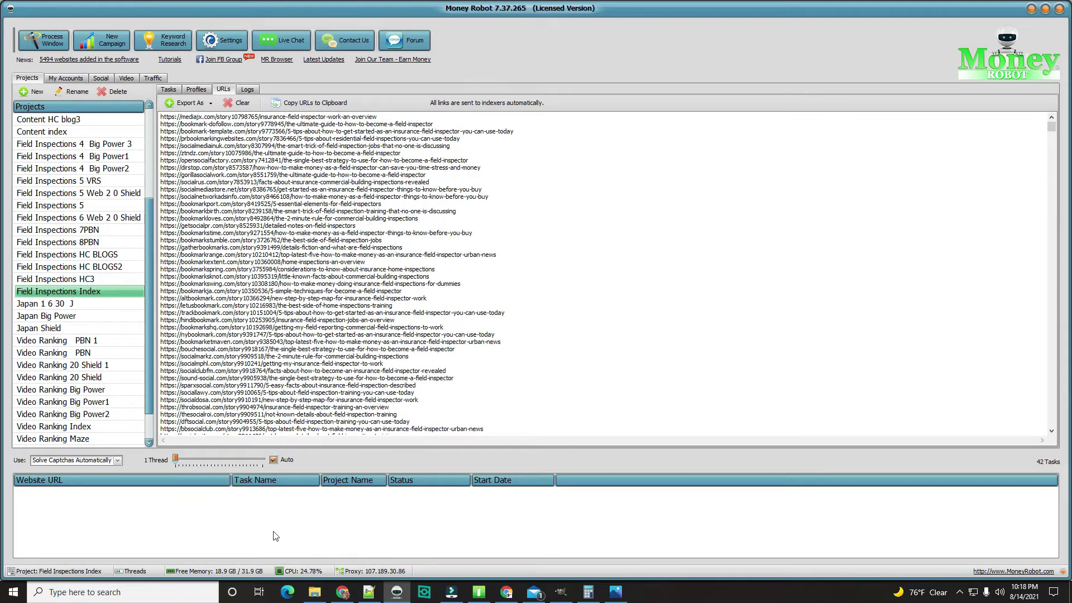
click(368, 591)
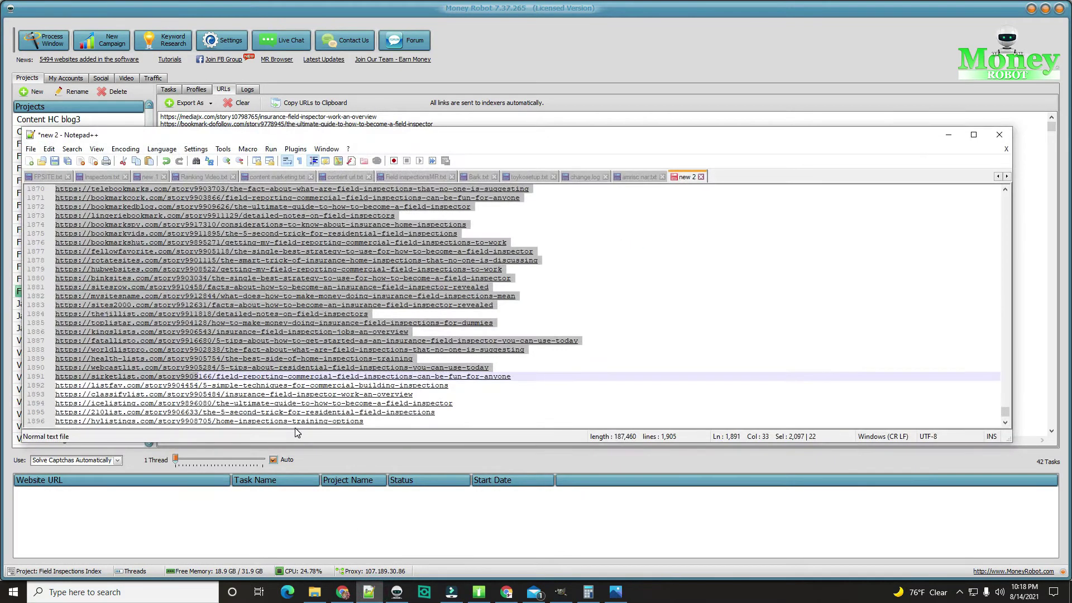
scroll(395, 353, down, 3)
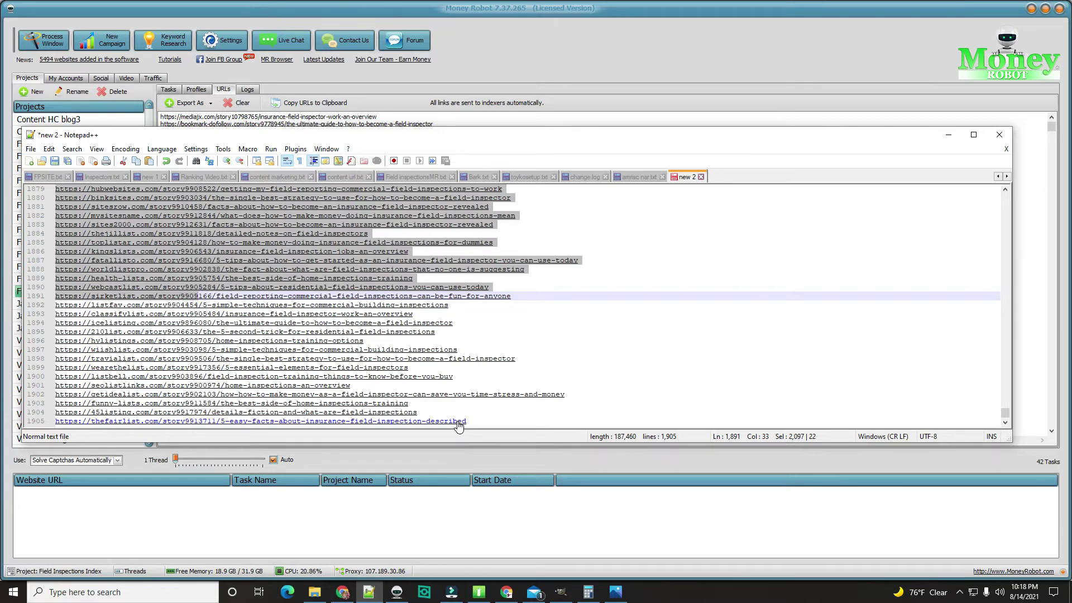
click(948, 135)
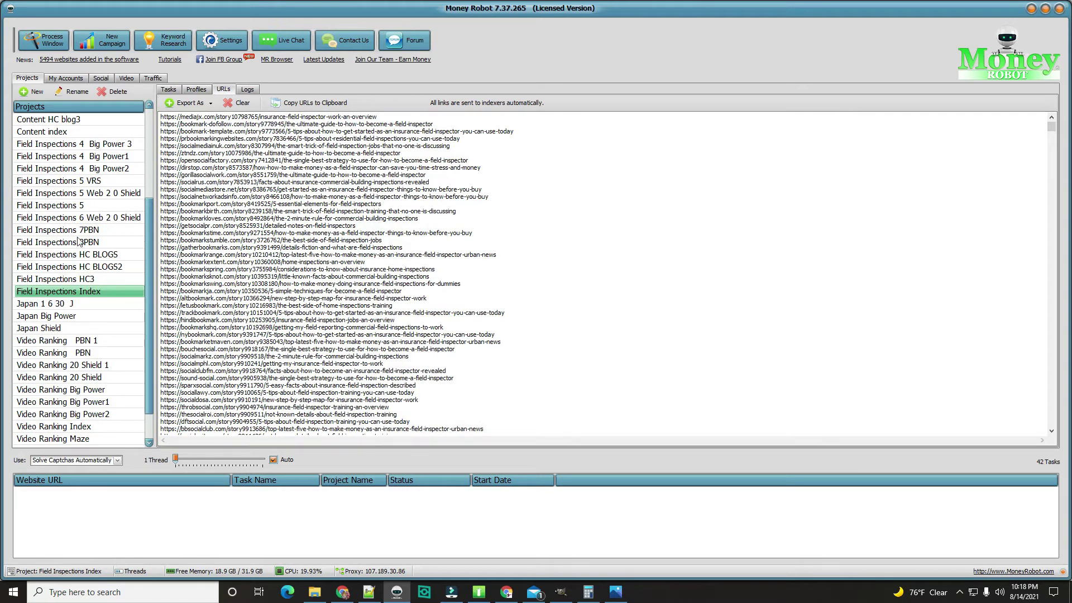
click(50, 279)
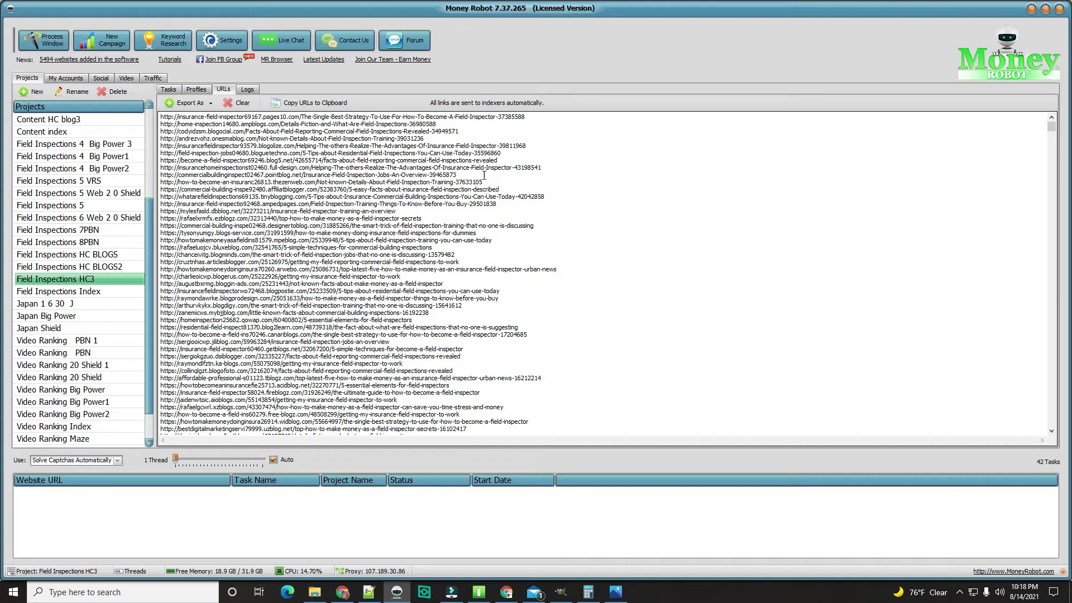
click(117, 293)
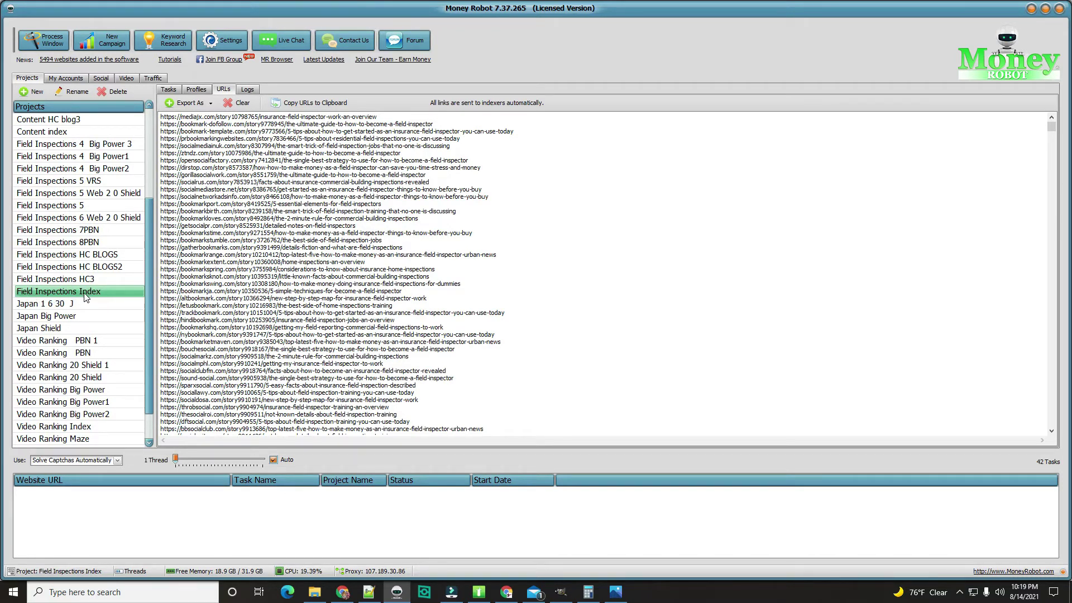
Clone the Field Inspections Index campaign and move its New SEO Campaign window up-left.
click(173, 90)
right_click(119, 291)
click(151, 330)
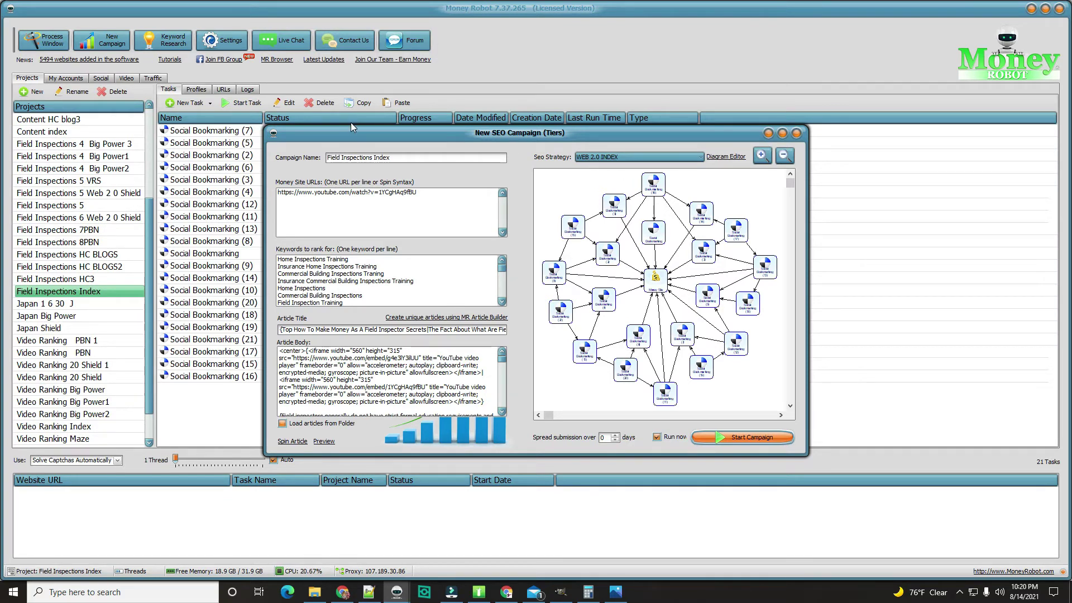
drag(353, 133, 210, 20)
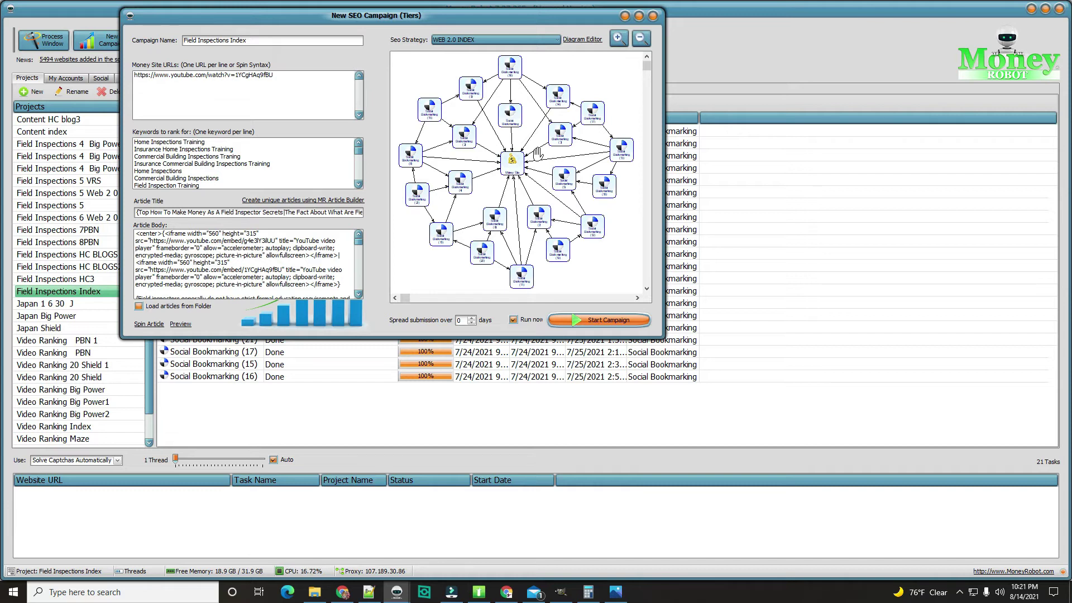
Load the WEB 2.0 INDEX diagram in the Diagram Editor, briefly comparing it with MAZE.
click(573, 40)
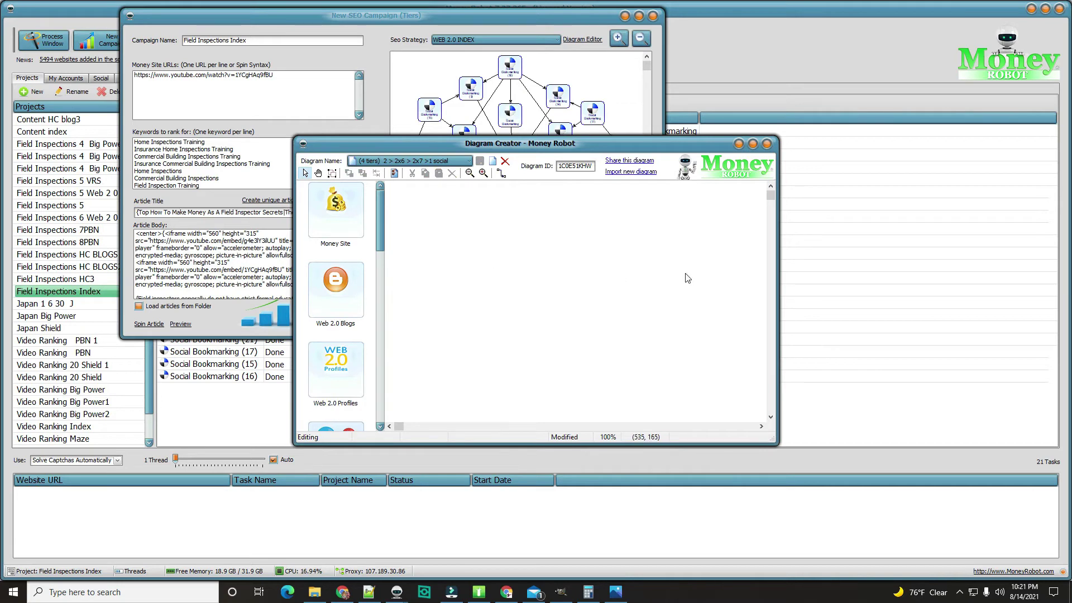
click(468, 161)
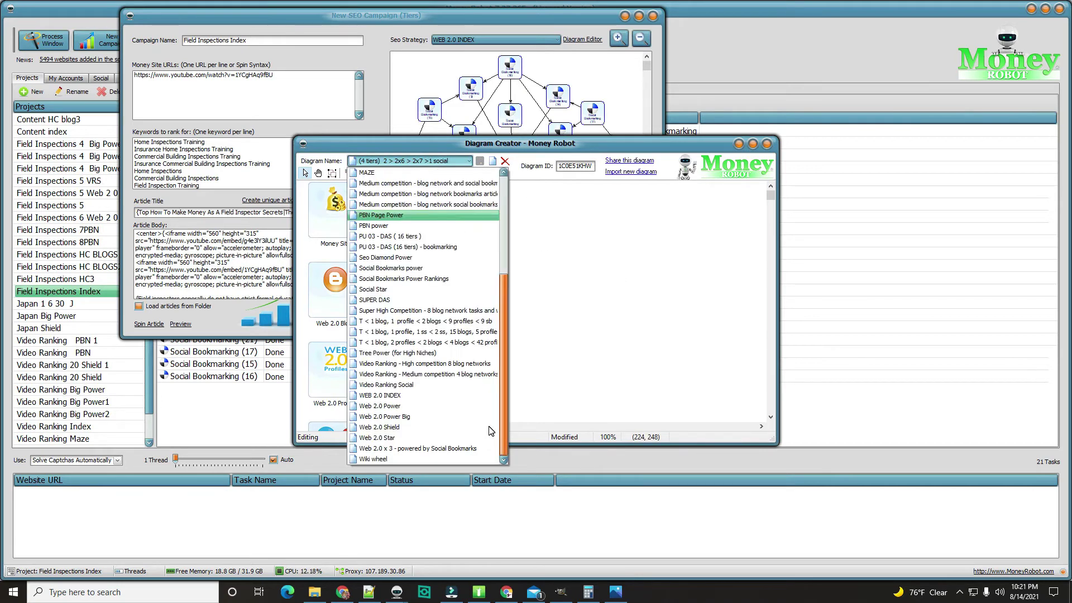
click(383, 396)
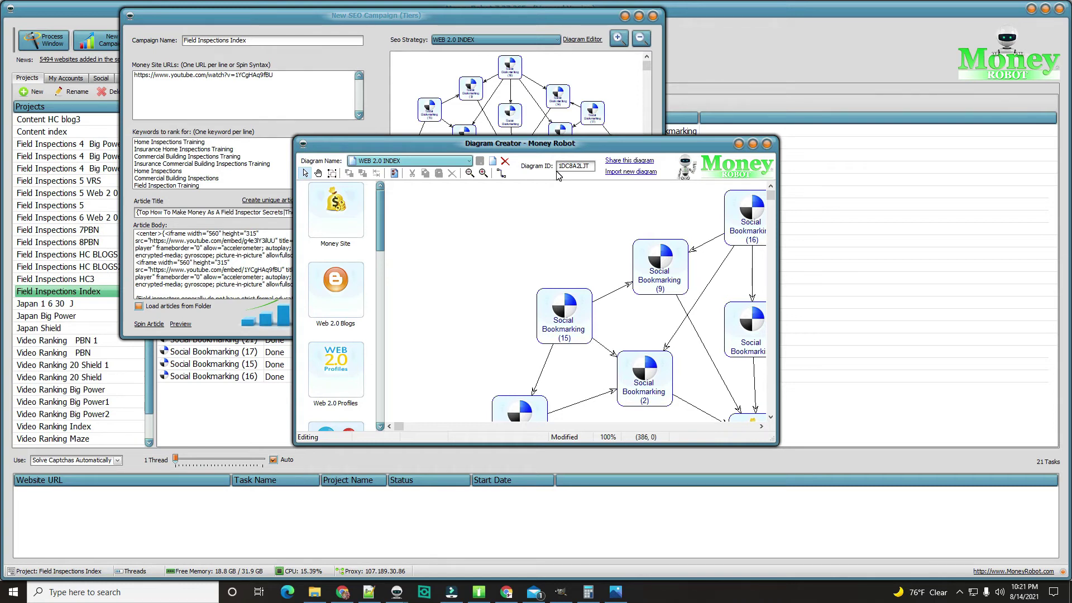
click(470, 162)
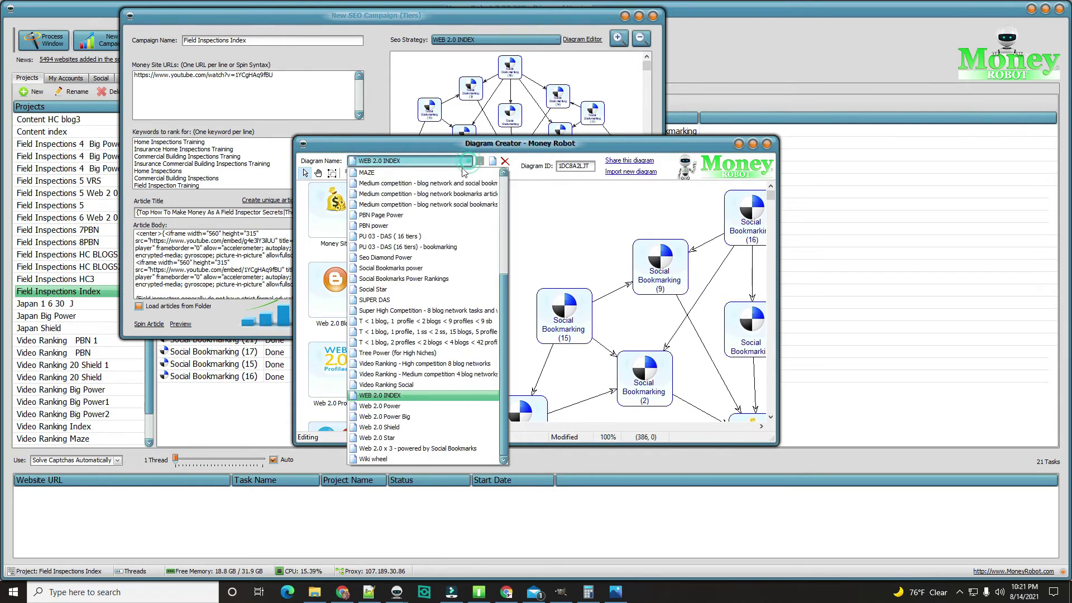
click(391, 174)
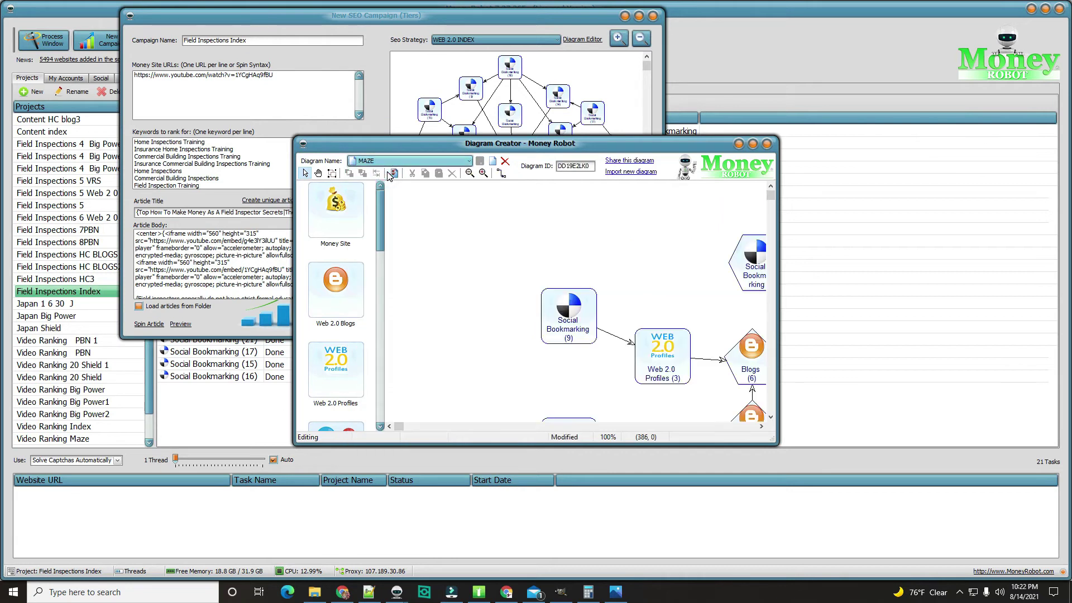
click(469, 162)
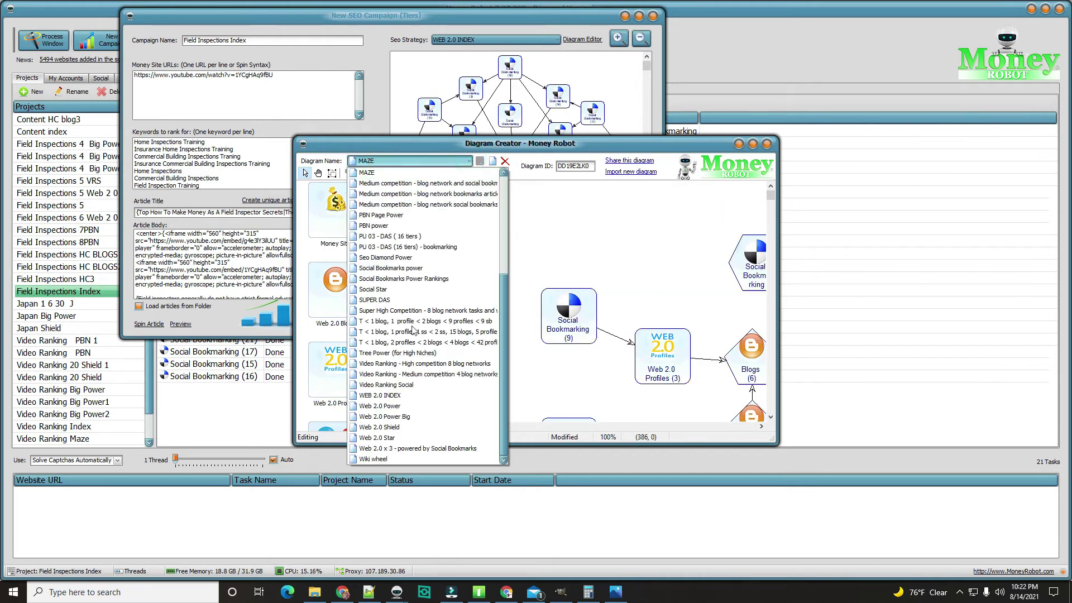
click(384, 395)
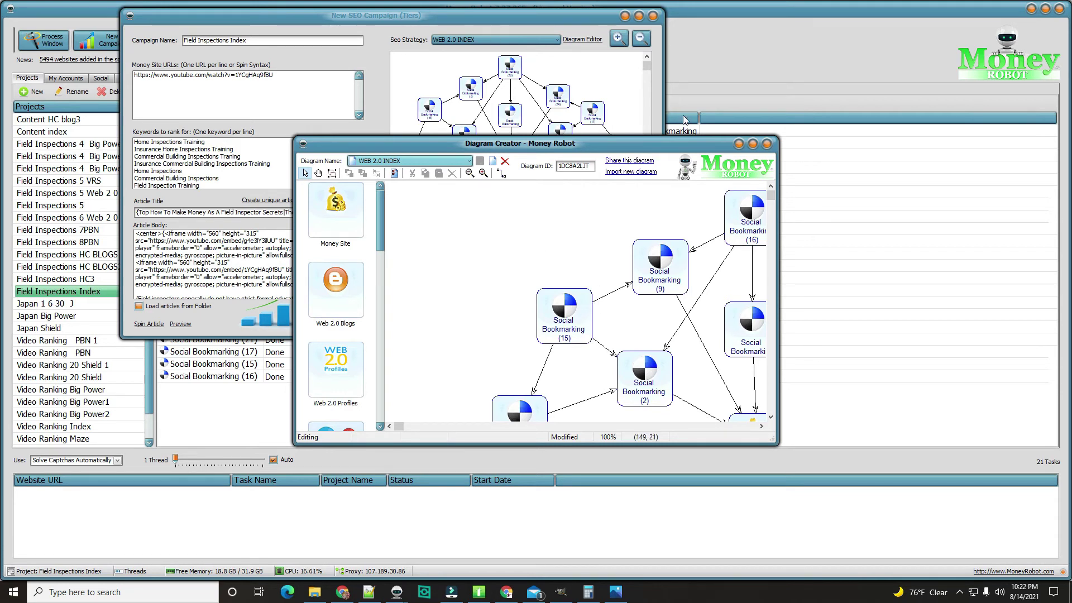
Minimize the Diagram Creator and move the New SEO Campaign window to the right.
click(738, 143)
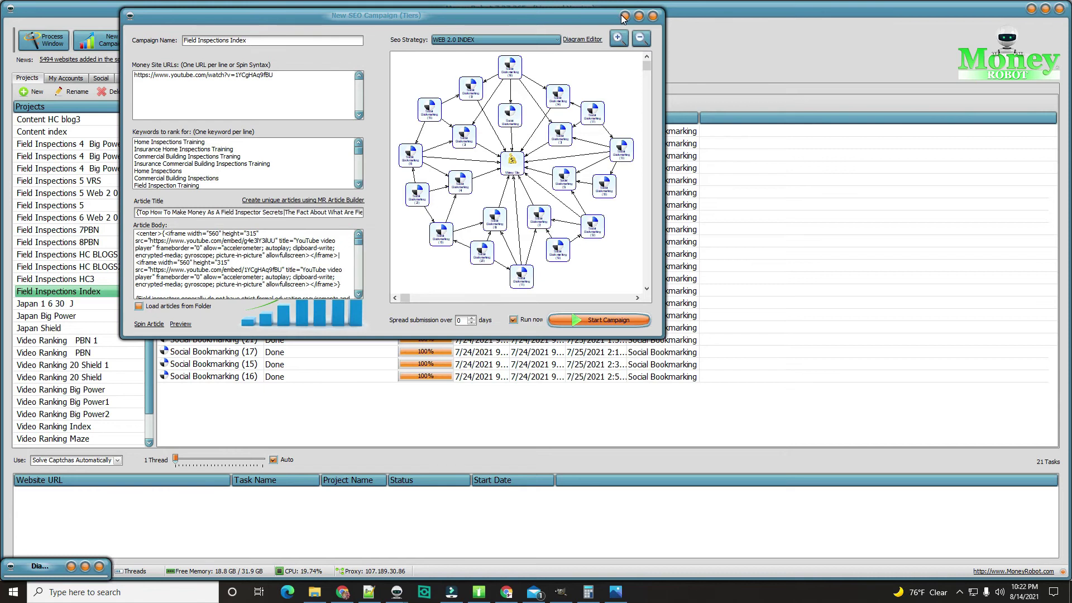
drag(518, 18, 867, 59)
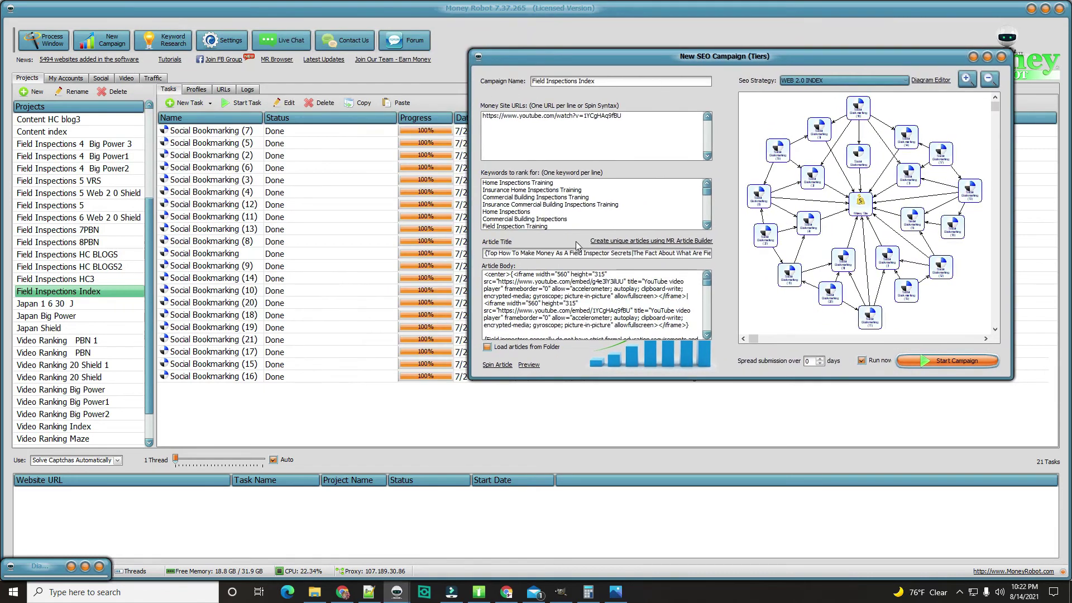